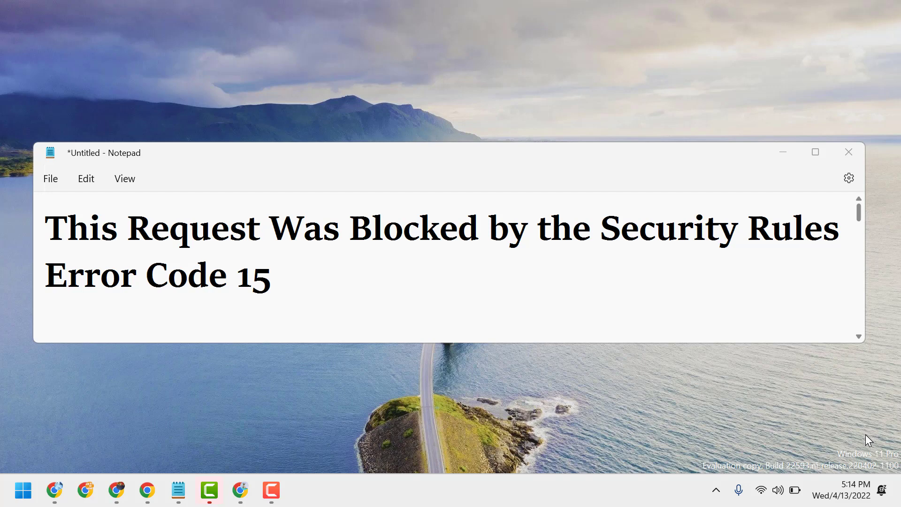
Minimize the 'Error Code 15' Notepad note to clear the desktop.
left_click(787, 155)
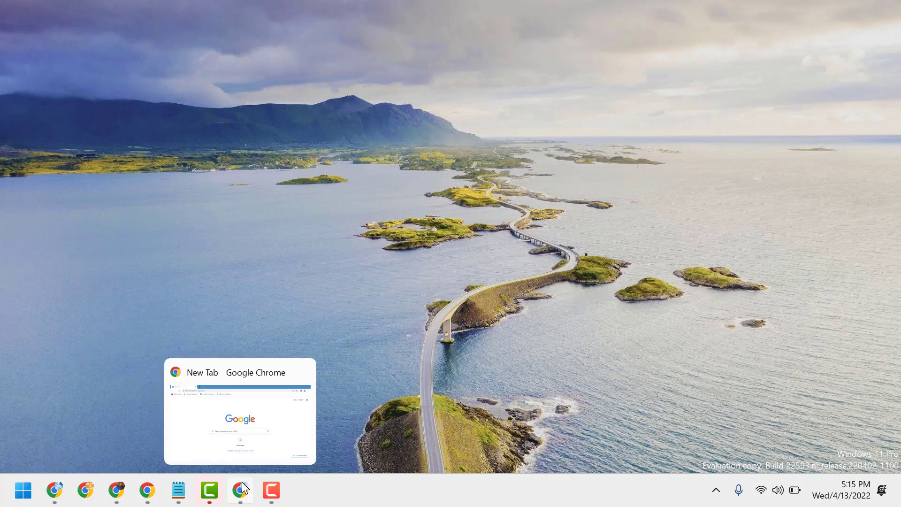
Bring up Chrome and search Google for 'web store chrome'.
left_click(239, 493)
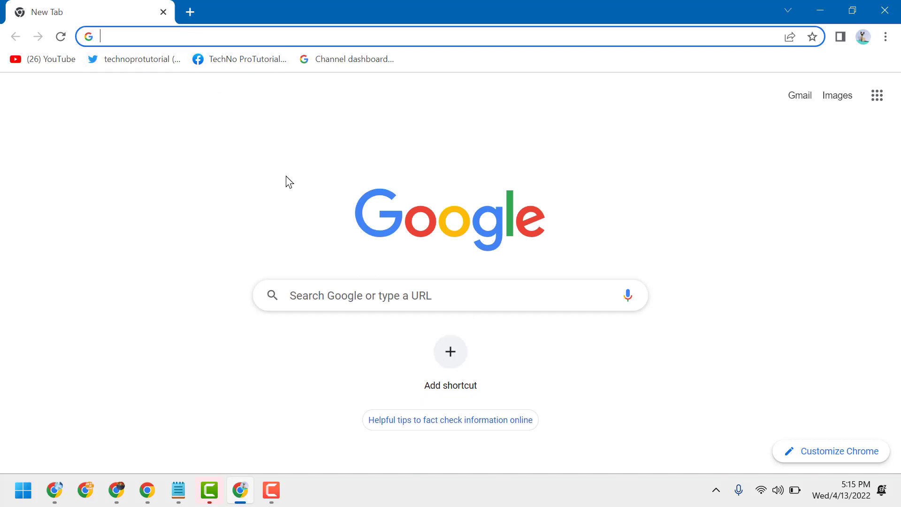
type("WEB")
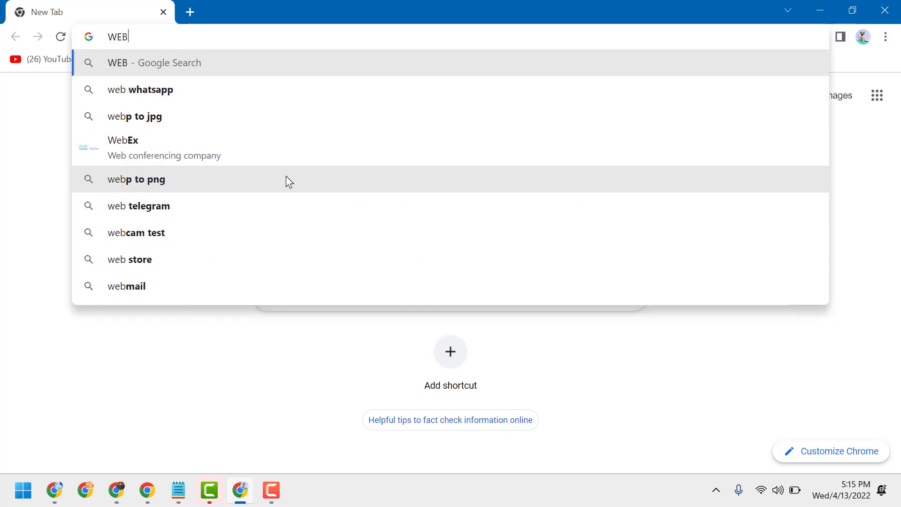
type("SORE")
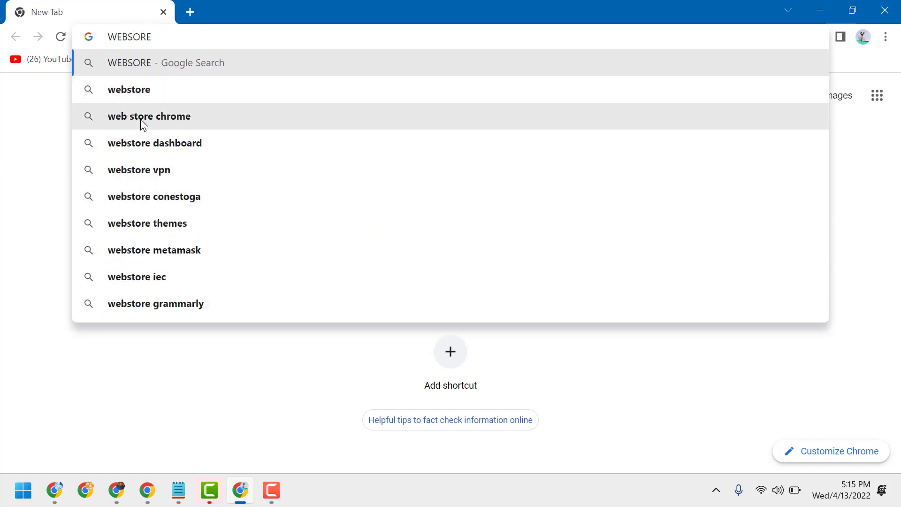
left_click(143, 125)
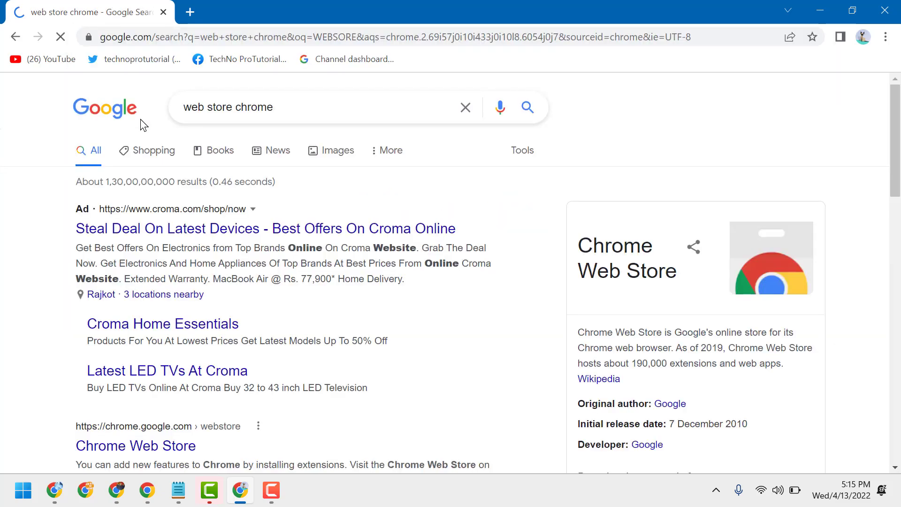
scroll(158, 367, "down", 1)
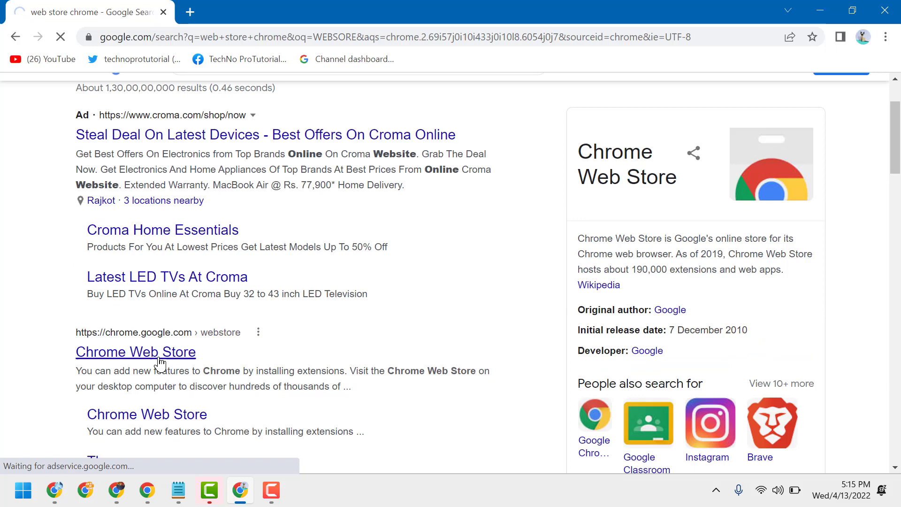
Go to the Chrome Web Store and search it for 'user agent switcher'.
left_click(160, 361)
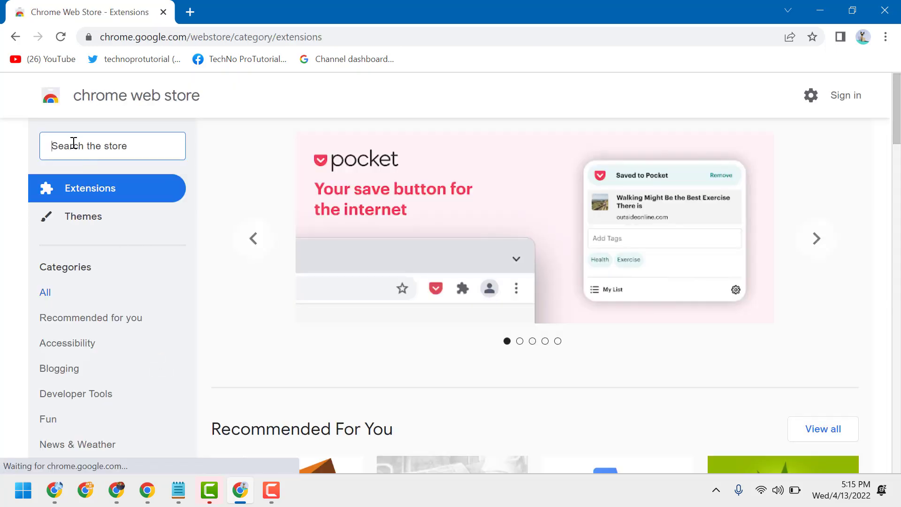
type("USER")
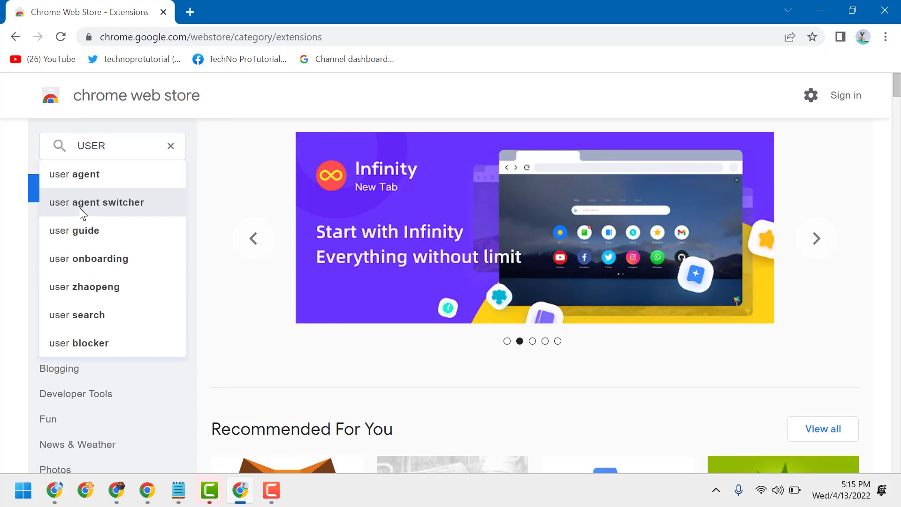
left_click(96, 202)
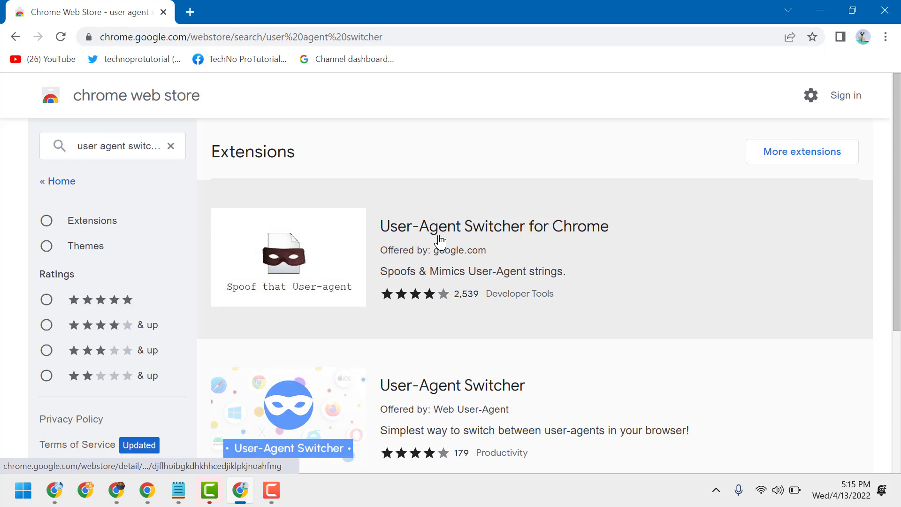
Add User-Agent Switcher for Chrome from its listing, confirm, and view installed extensions.
left_click(439, 239)
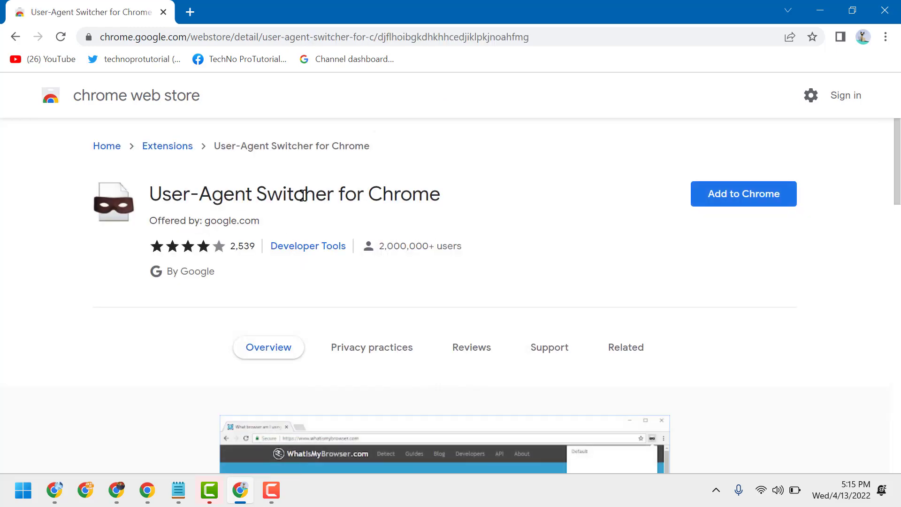
left_click(744, 200)
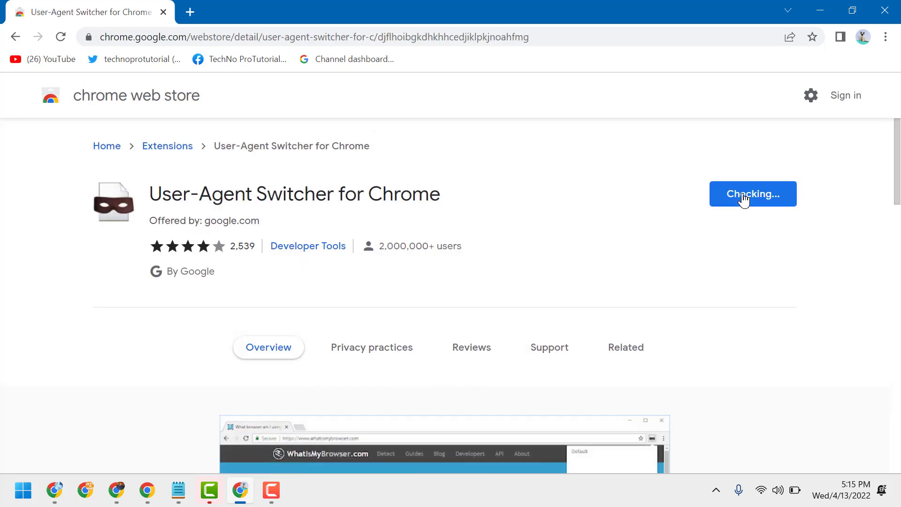
left_click(486, 155)
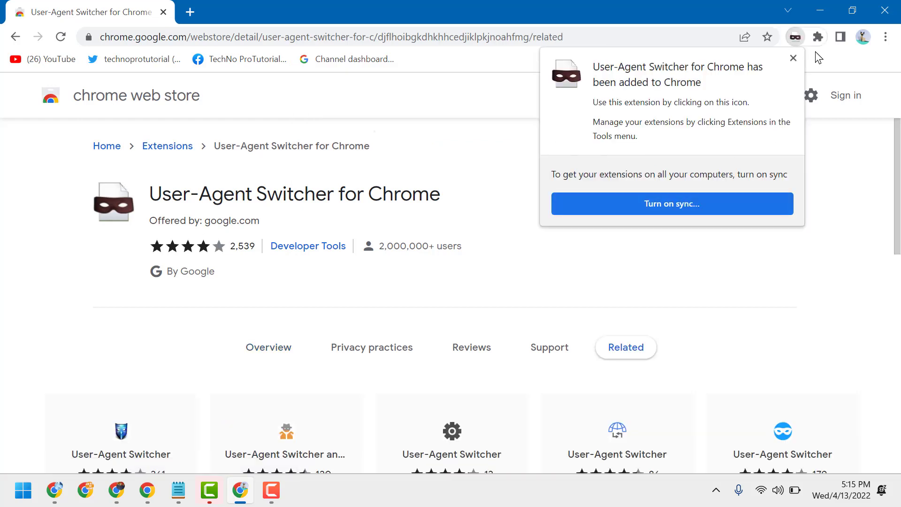
left_click(817, 37)
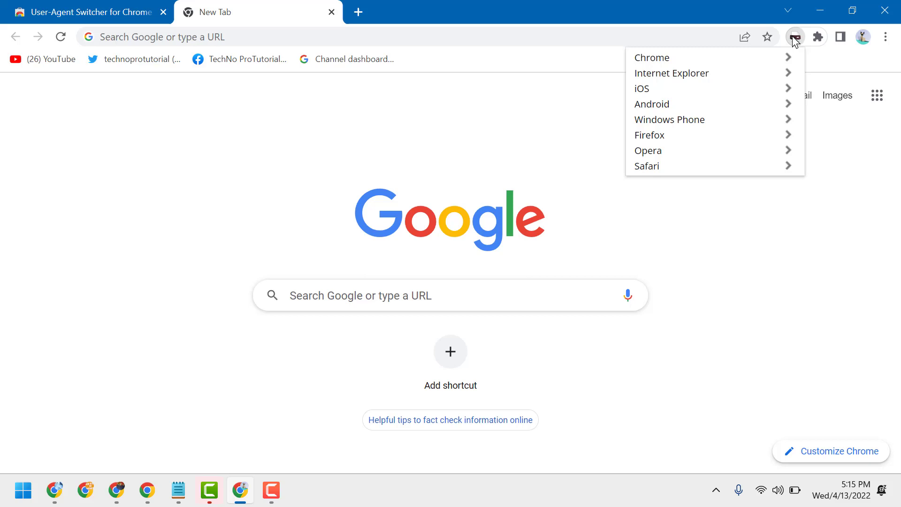
Pick Chrome > Default in User-Agent Switcher and close its popup.
left_click(695, 61)
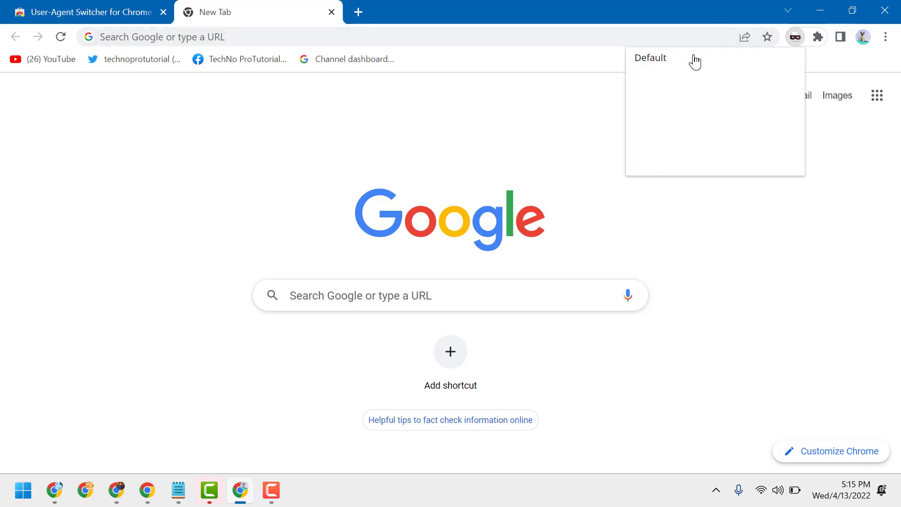
left_click(654, 66)
left_click(426, 119)
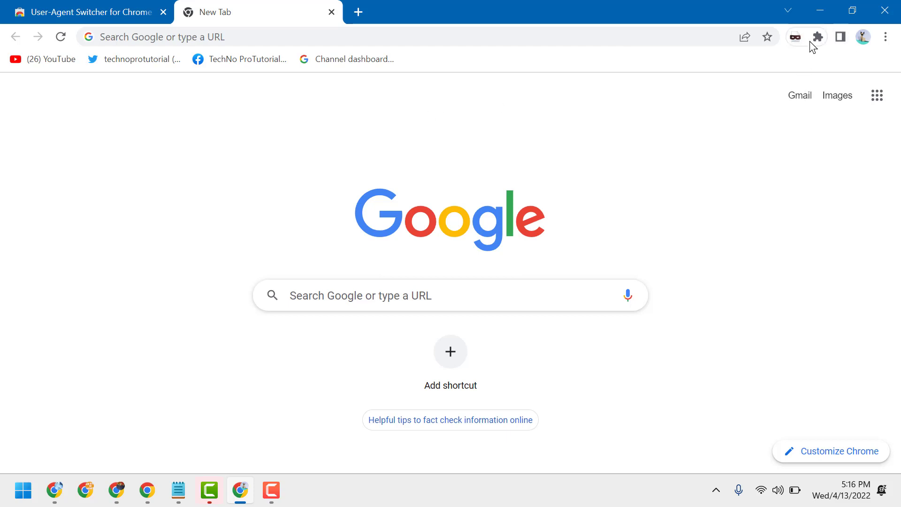
Reopen and dismiss the User-Agent Switcher browser list twice.
left_click(796, 37)
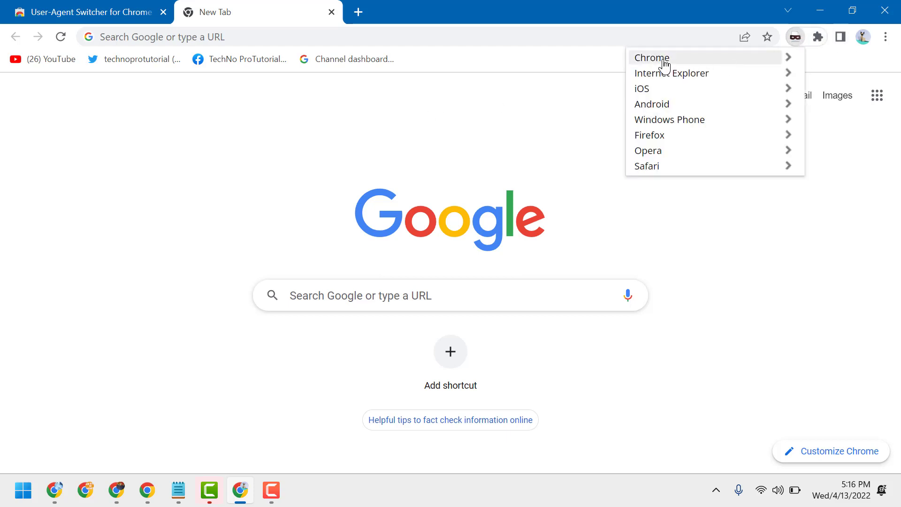
left_click(542, 95)
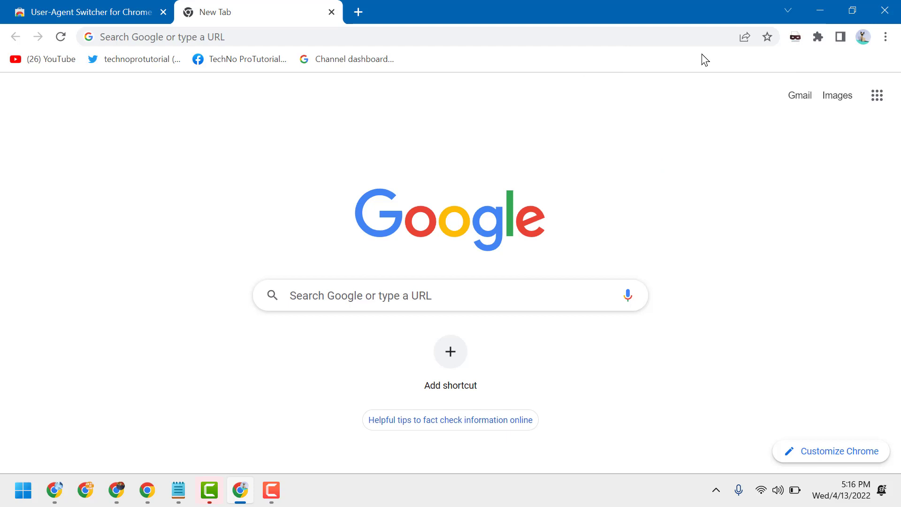
left_click(799, 44)
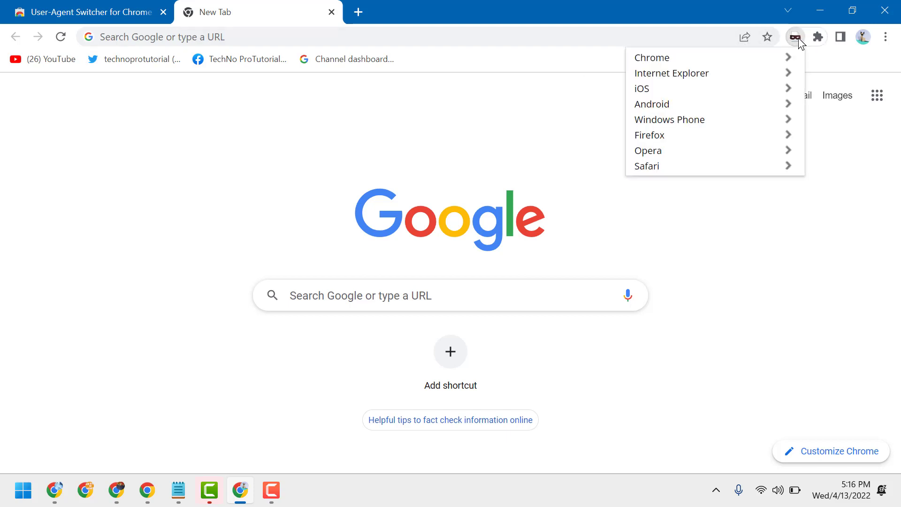
left_click(415, 128)
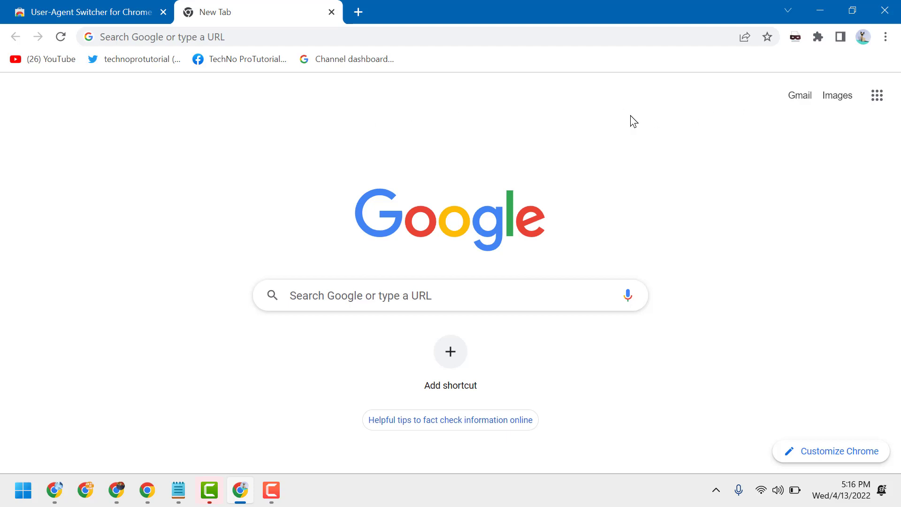
Launch Windows Settings from Start and go to Time & language.
left_click(24, 490)
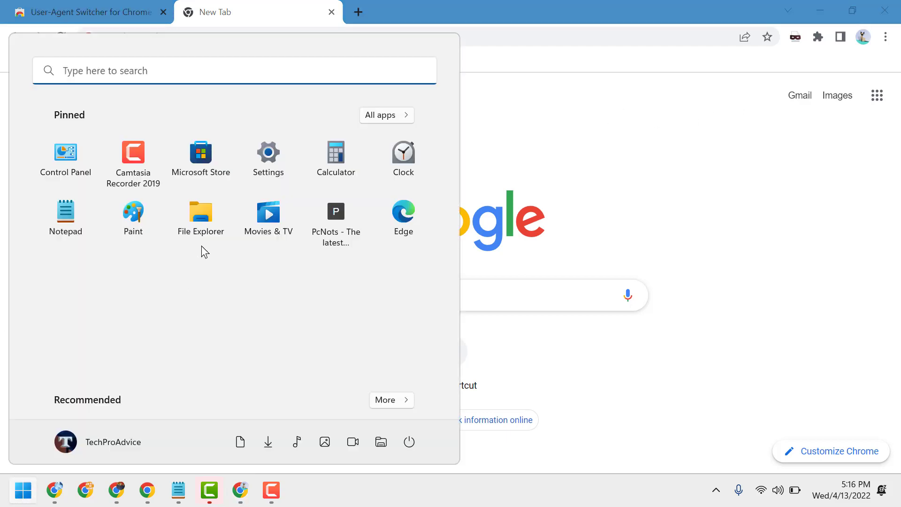
left_click(268, 158)
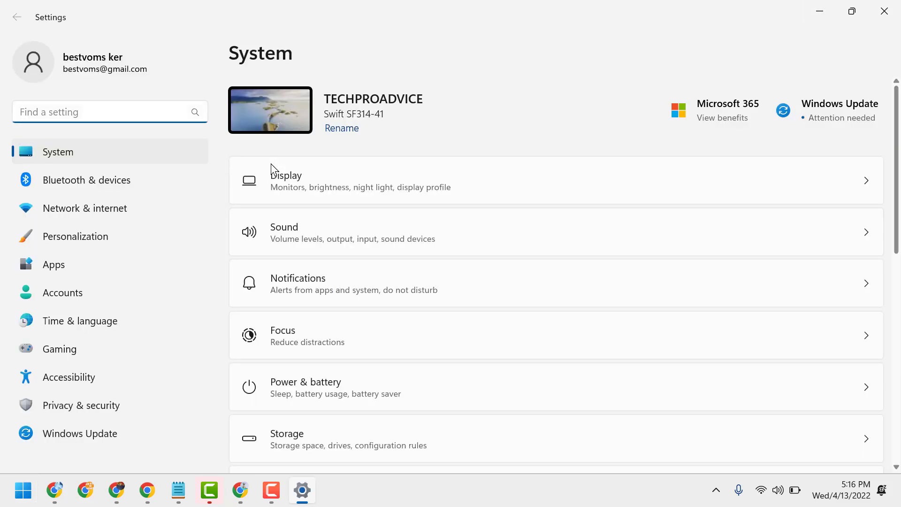
left_click(89, 320)
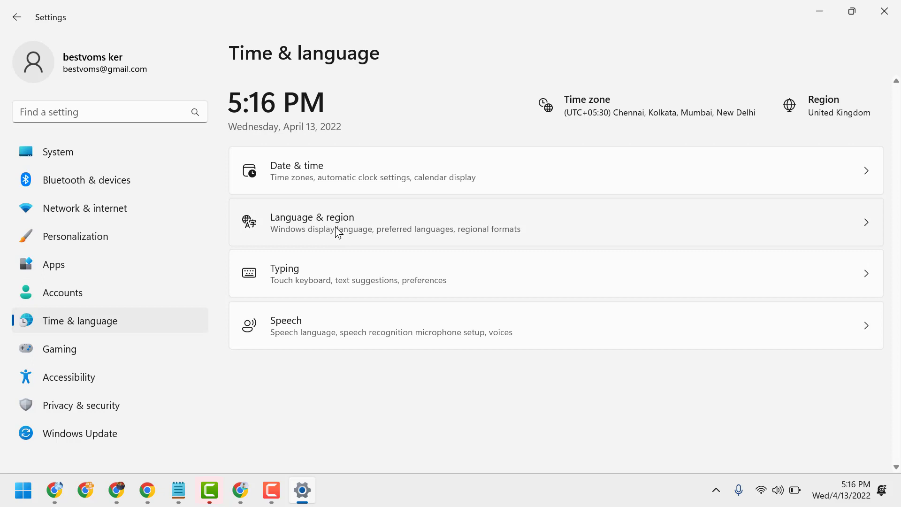
Turn 'Set time automatically' off on the Date & time page, with automatic time zone off.
left_click(322, 183)
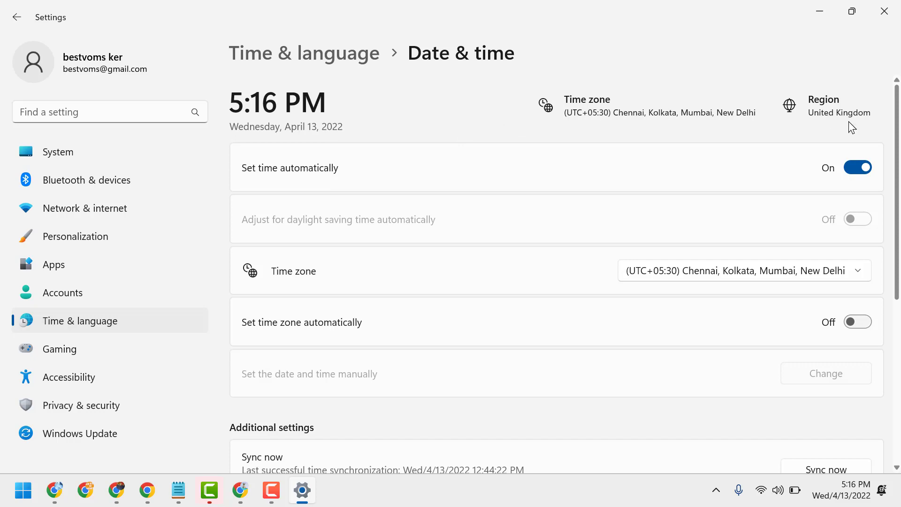
left_click(860, 169)
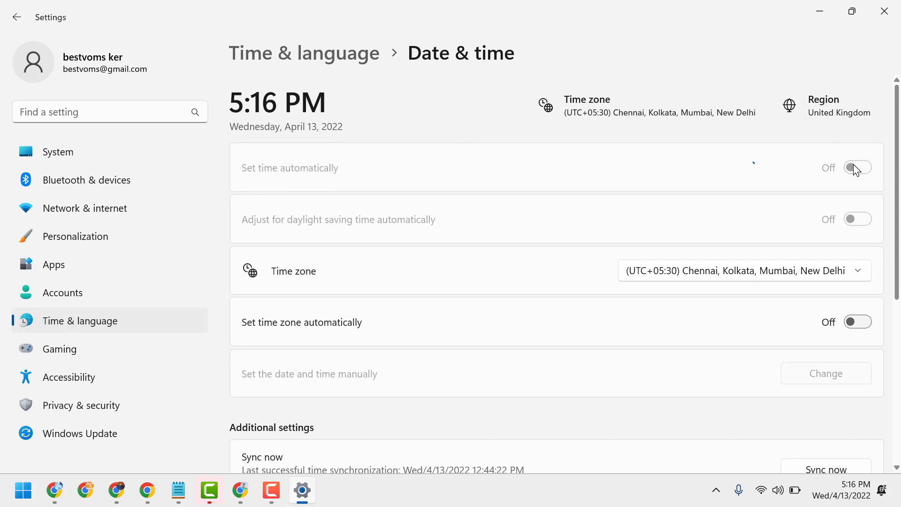
left_click(869, 324)
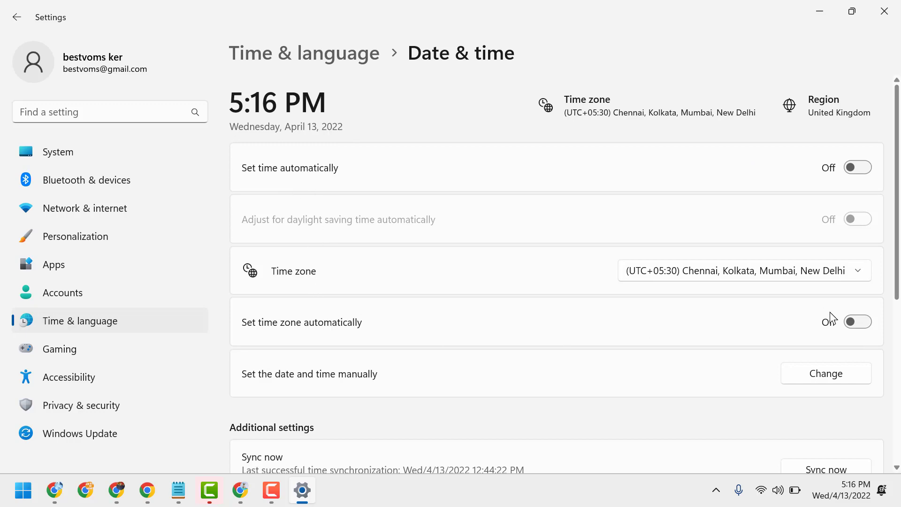
scroll(470, 172, "down", 2)
scroll(470, 170, "up", 2)
Close Windows Settings and minimize Chrome to reveal the desktop.
left_click(884, 11)
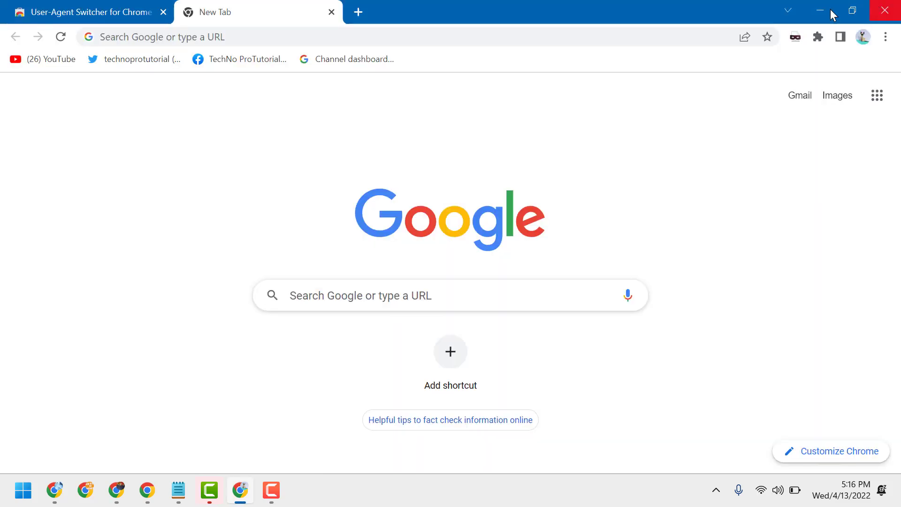
left_click(899, 484)
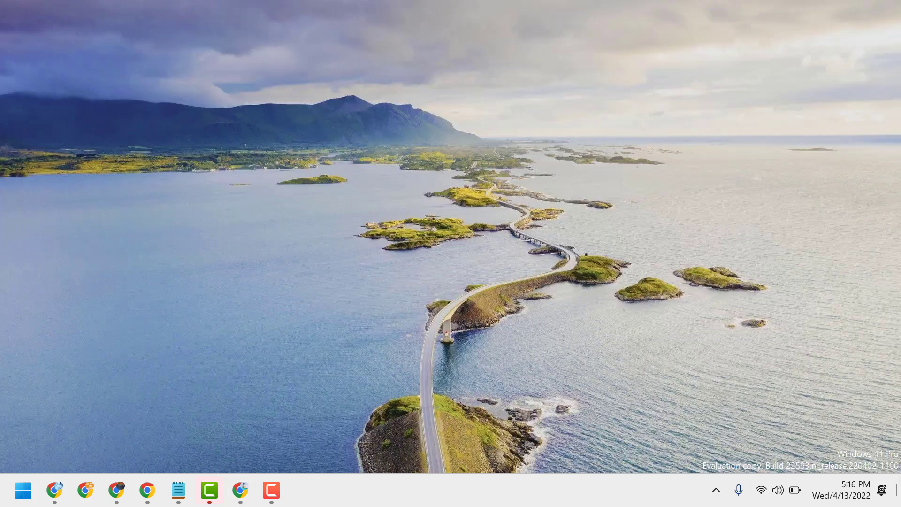